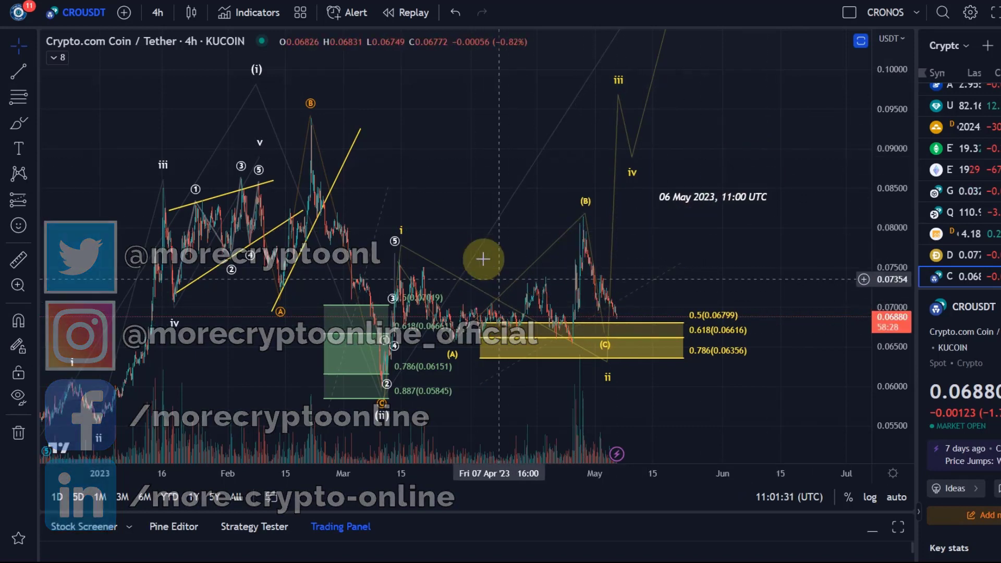
- Reshape the projected wave: move iv further right, nudge ii right, and lower (C) into the yellow zone
{"action": "mouse_move", "coordinate": [615, 141]}
{"action": "left_mouse_down"}
{"action": "mouse_move", "coordinate": [599, 161]}
{"action": "mouse_move", "coordinate": [543, 170]}
{"action": "mouse_move", "coordinate": [553, 125]}
{"action": "left_mouse_up"}
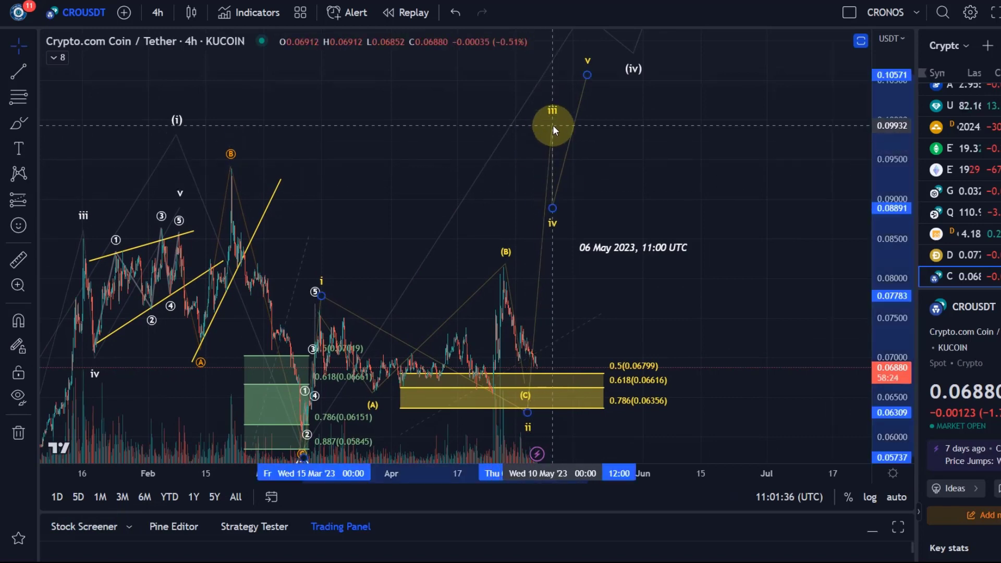
{"action": "left_click_drag", "start_coordinate": [554, 214], "coordinate": [721, 49]}
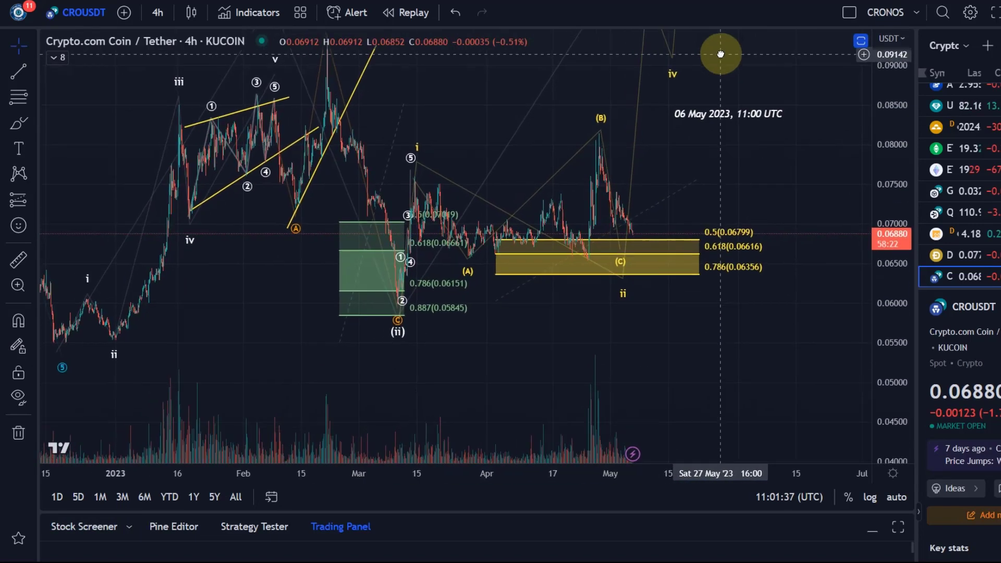
{"action": "left_click_drag", "start_coordinate": [574, 277], "coordinate": [585, 277]}
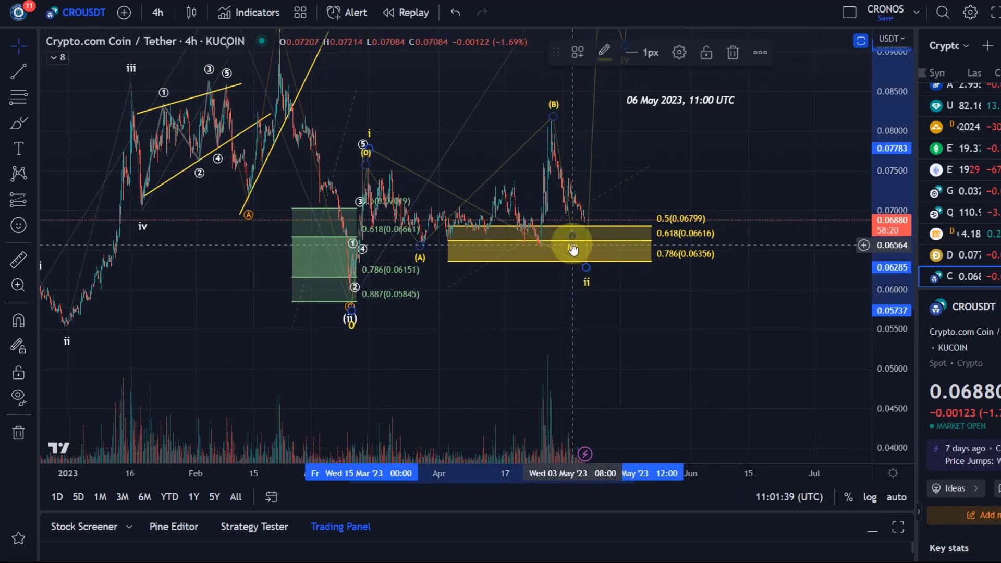
{"action": "left_click_drag", "start_coordinate": [572, 235], "coordinate": [587, 267]}
{"action": "left_click_drag", "start_coordinate": [557, 302], "coordinate": [557, 315]}
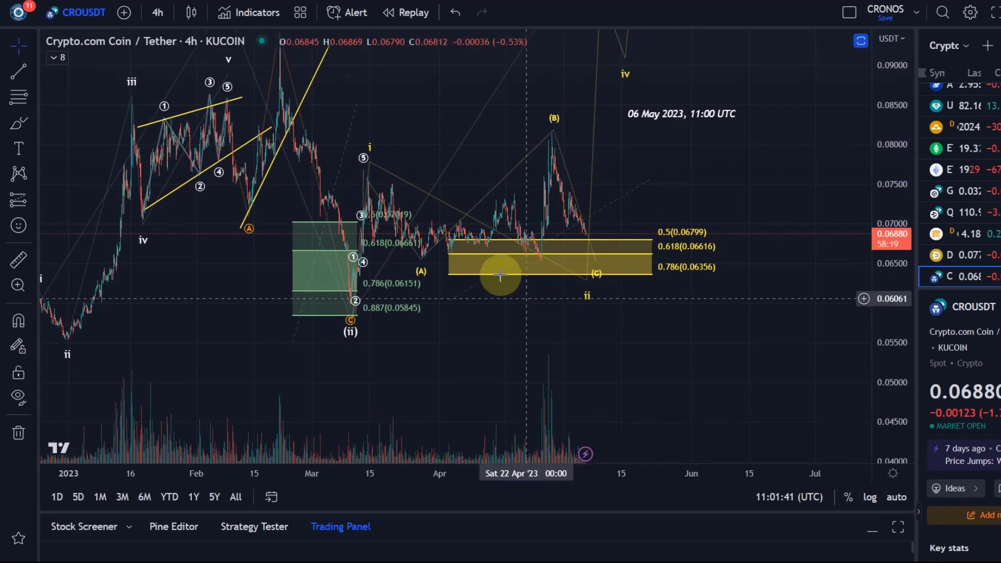
- Select and deselect the (ii) wave drawing, then select the ABC correction wave
{"action": "left_click", "coordinate": [351, 309]}
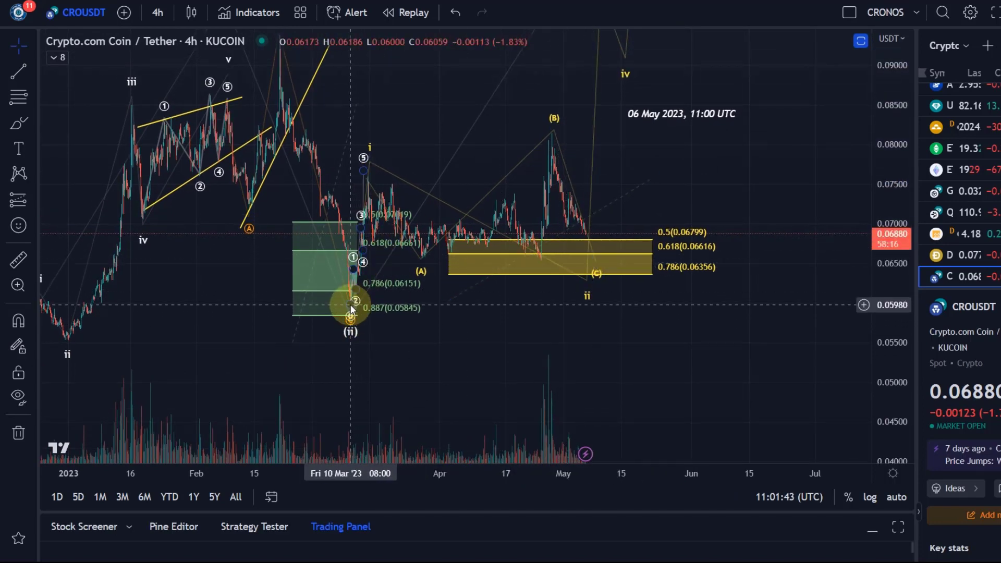
{"action": "left_click", "coordinate": [363, 170]}
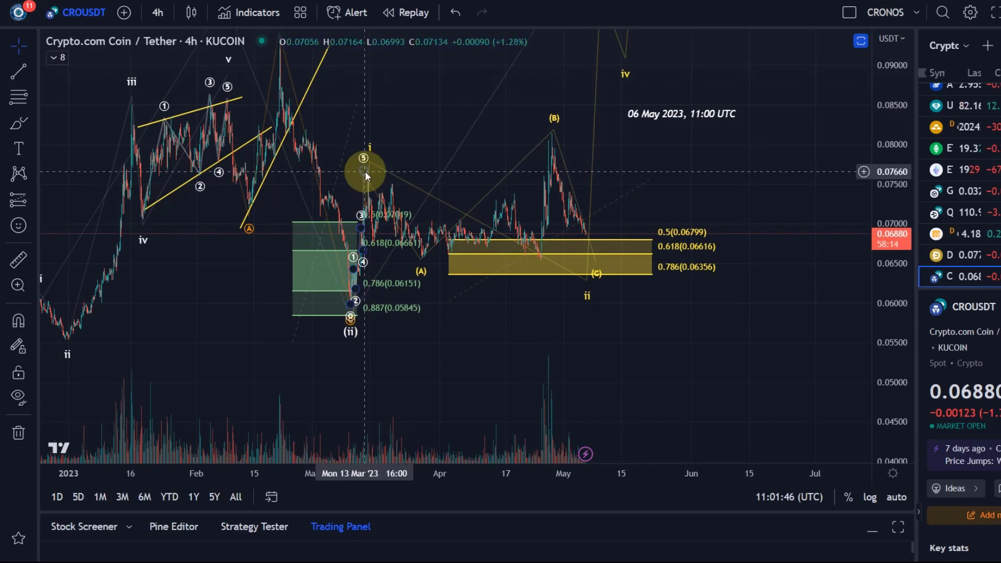
{"action": "left_click_drag", "start_coordinate": [365, 171], "coordinate": [424, 255]}
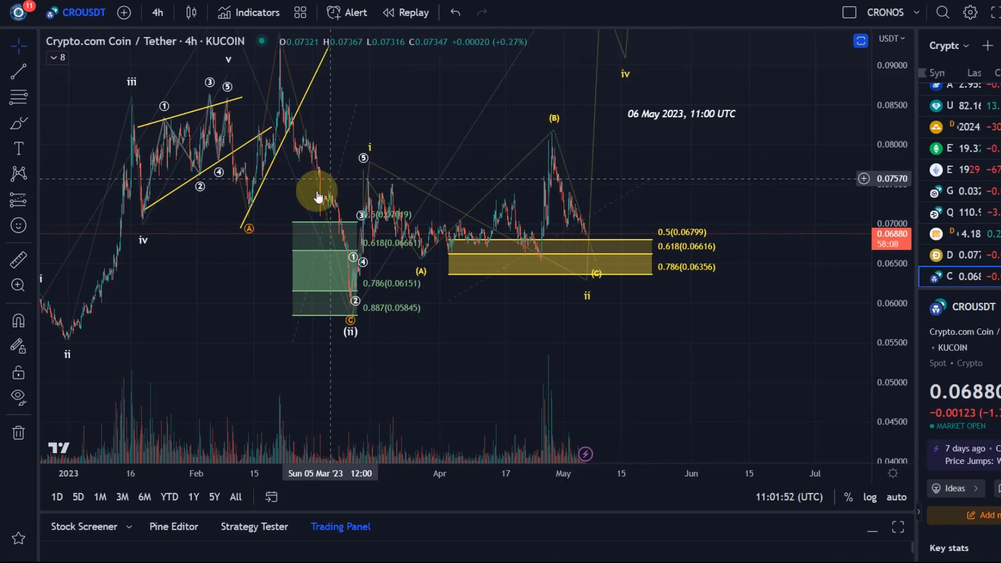
- Draw a Fib retracement from the wave i top using the Deep Retracements preset, then delete the red zone
{"action": "left_click", "coordinate": [20, 96]}
{"action": "scroll", "coordinate": [513, 169], "scroll_direction": "up", "scroll_amount": 2}
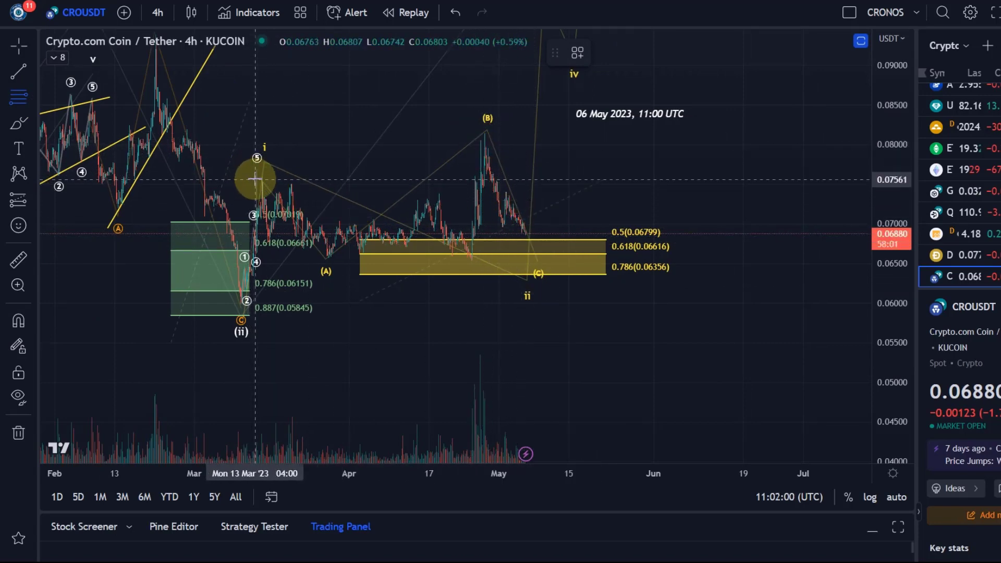
{"action": "left_click_drag", "start_coordinate": [254, 180], "coordinate": [617, 255]}
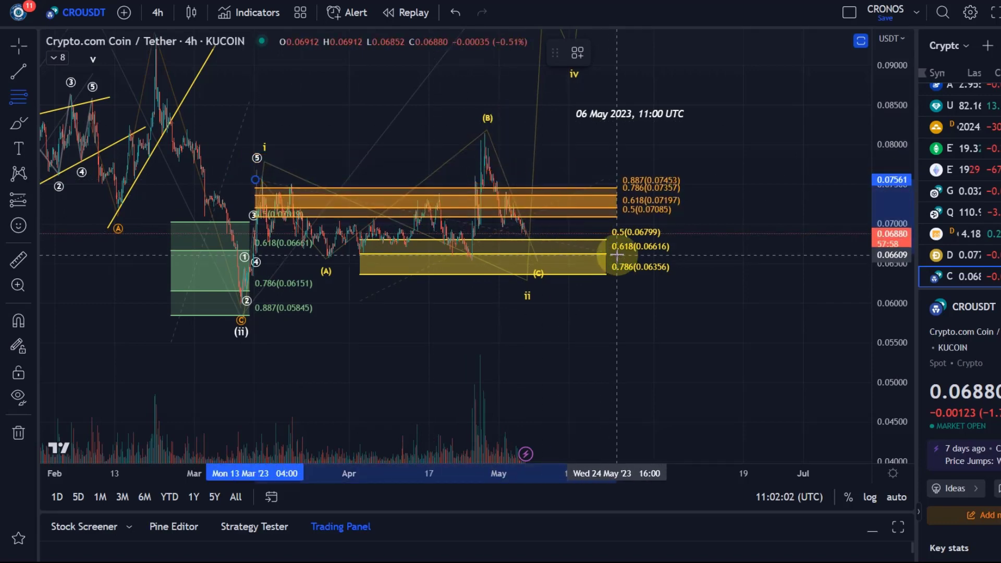
{"action": "left_click", "coordinate": [577, 53]}
{"action": "left_click", "coordinate": [620, 161]}
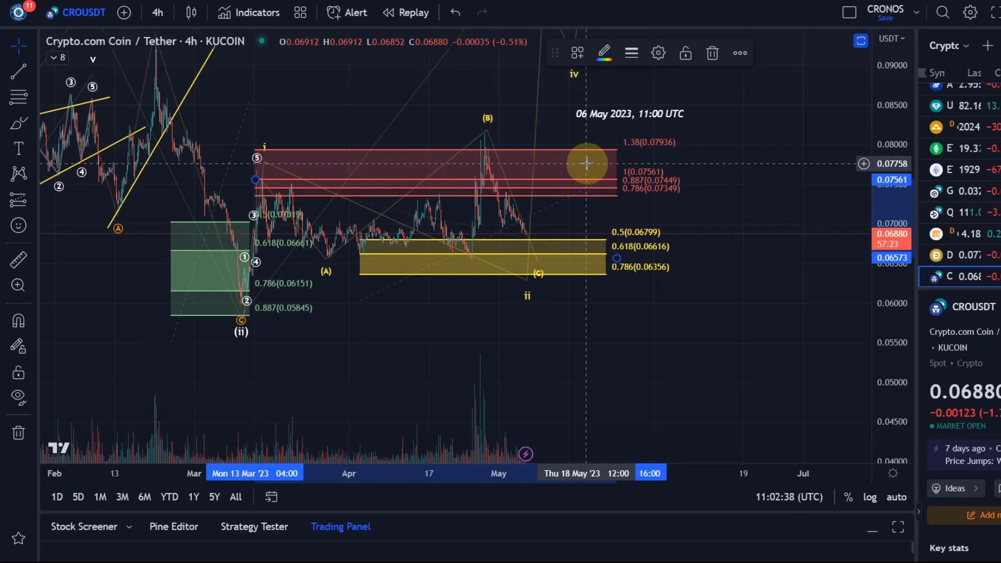
{"action": "key", "text": "Delete"}
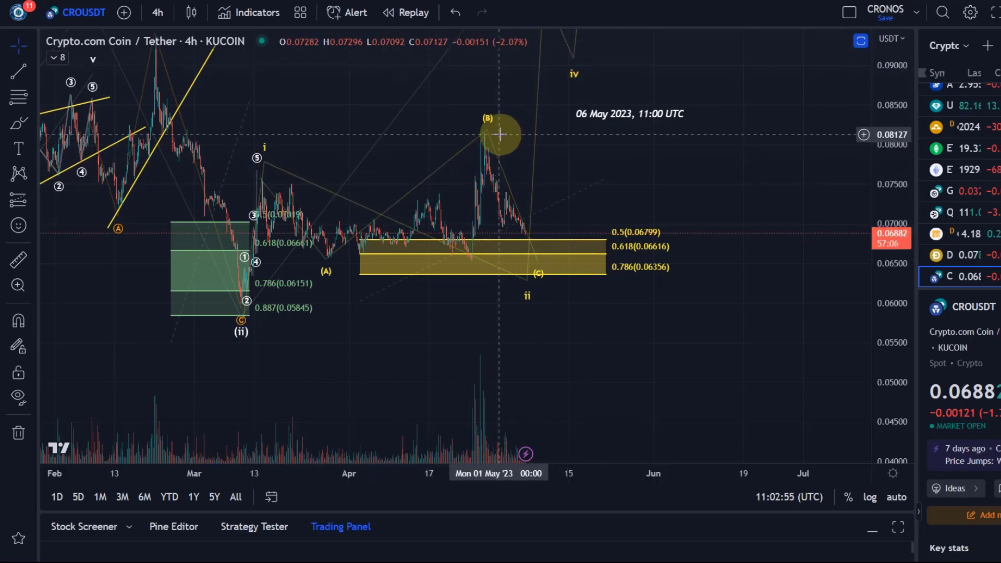
- Try a Trend-Based Fib Extension from the wave i top, (A) low and (B) high, then delete it
{"action": "right_click", "coordinate": [526, 229]}
{"action": "left_click", "coordinate": [527, 232]}
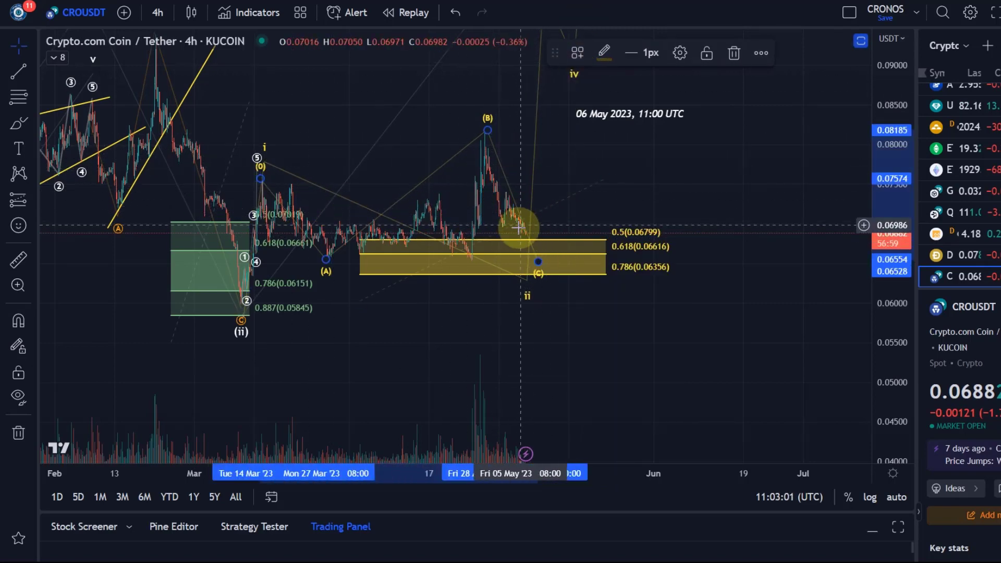
{"action": "left_click", "coordinate": [32, 98]}
{"action": "left_click", "coordinate": [93, 62]}
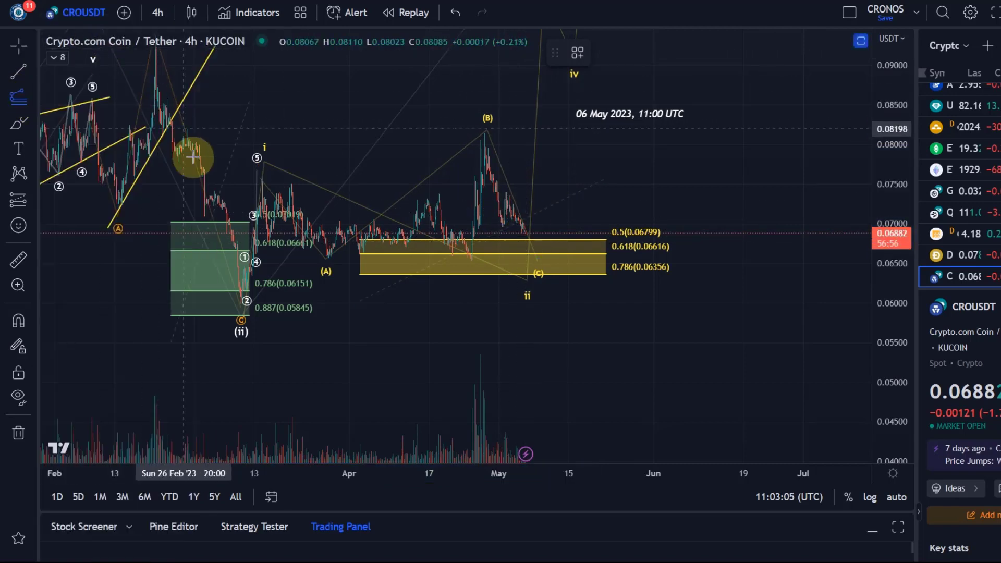
{"action": "left_click", "coordinate": [251, 178]}
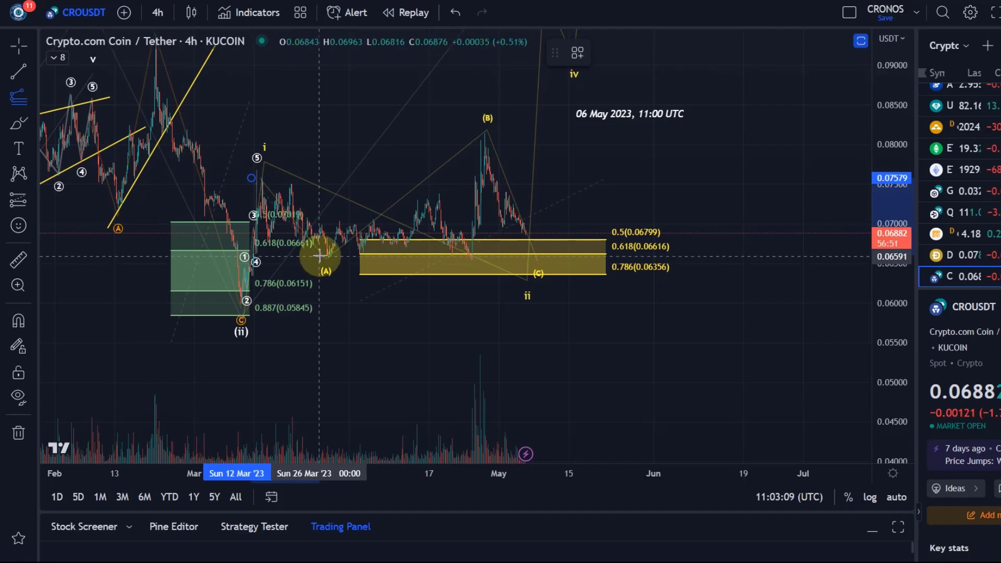
{"action": "left_click", "coordinate": [320, 256]}
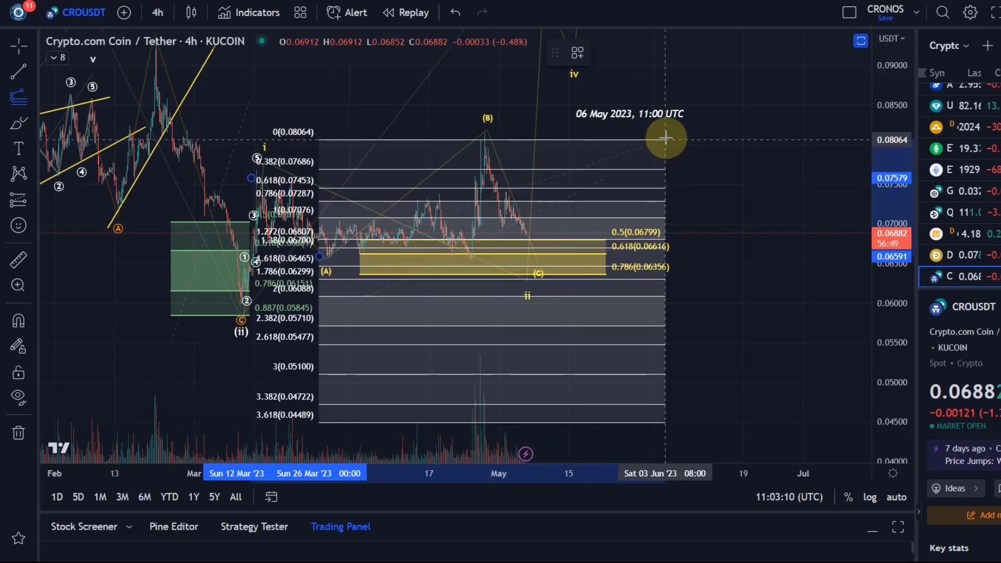
{"action": "left_click", "coordinate": [670, 133]}
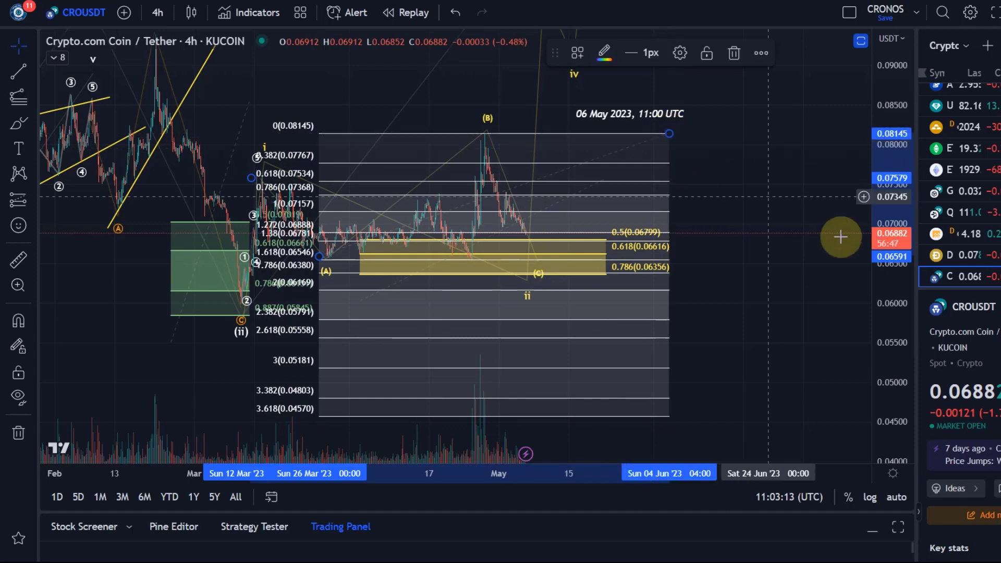
{"action": "left_click_drag", "start_coordinate": [903, 226], "coordinate": [827, 45]}
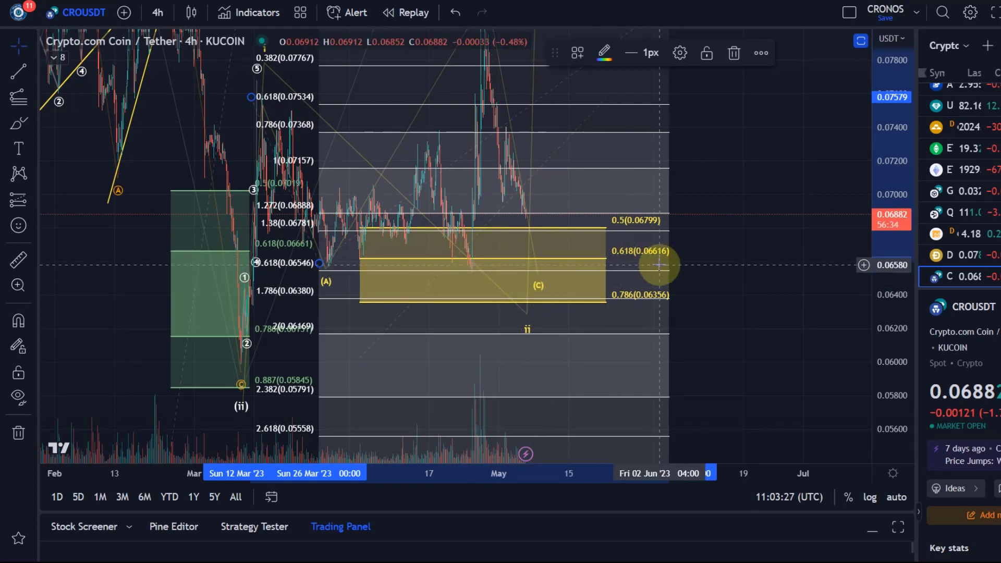
{"action": "key", "text": "Delete"}
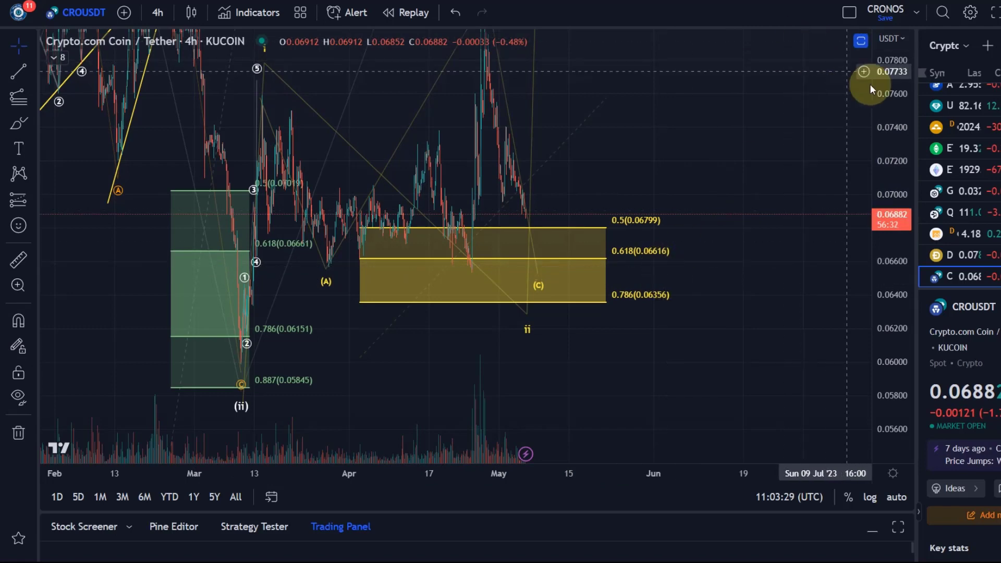
- Compress the price axis so the full wave count and yellow zone fit vertically
{"action": "left_click_drag", "start_coordinate": [894, 105], "coordinate": [894, 172]}
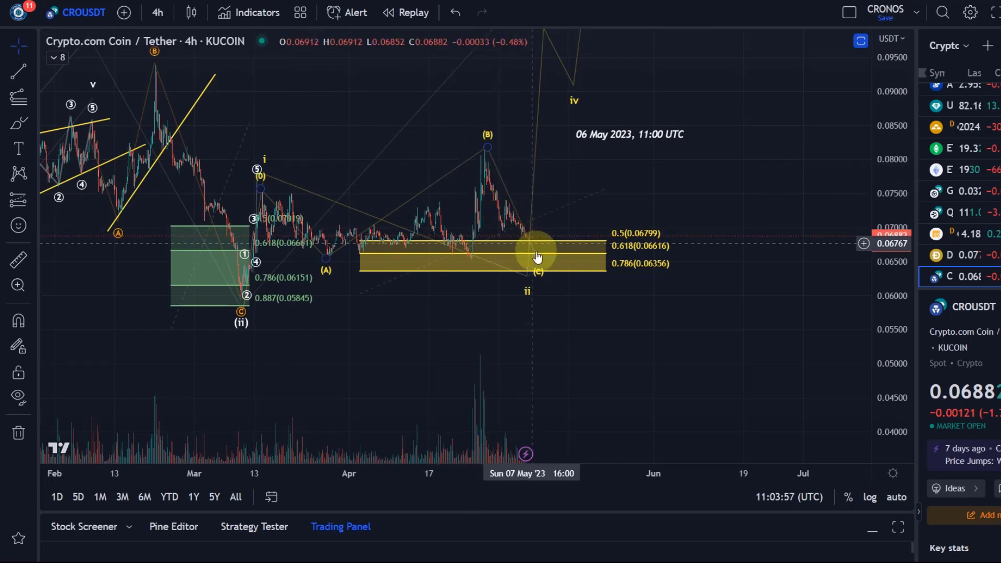
- Nudge the ABC wave's (C) point up then down into the yellow zone, then select the yellow Fib zone
{"action": "mouse_move", "coordinate": [538, 261]}
{"action": "left_mouse_down"}
{"action": "mouse_move", "coordinate": [533, 241]}
{"action": "mouse_move", "coordinate": [523, 242]}
{"action": "left_mouse_up"}
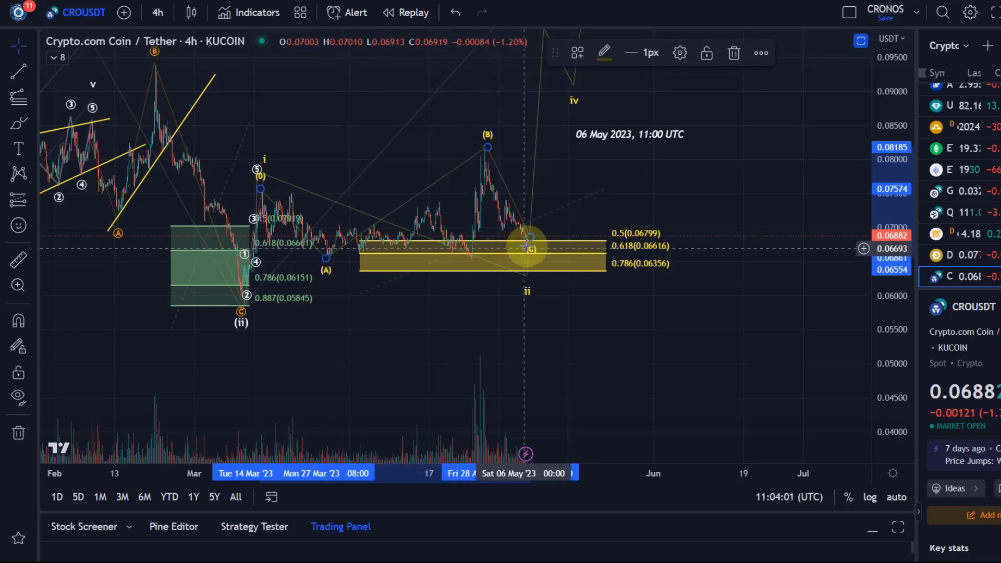
{"action": "left_click_drag", "start_coordinate": [532, 239], "coordinate": [534, 254]}
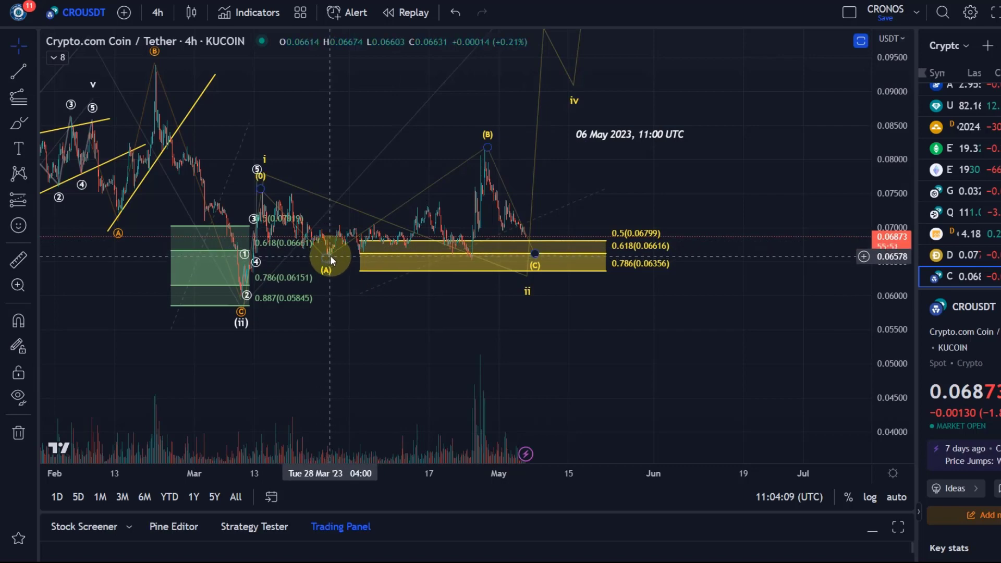
{"action": "left_click", "coordinate": [538, 248]}
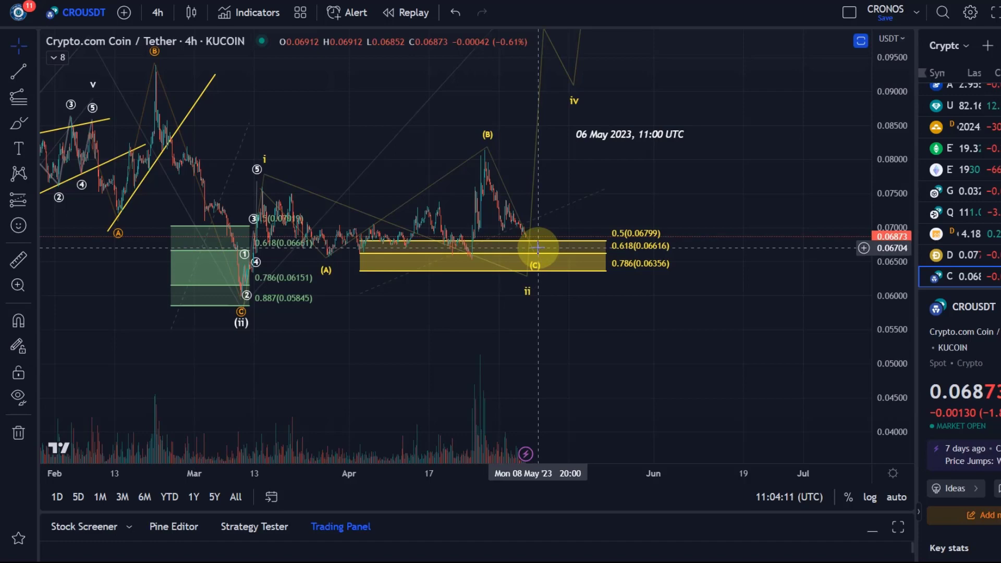
{"action": "left_click", "coordinate": [535, 255]}
{"action": "left_click", "coordinate": [583, 185]}
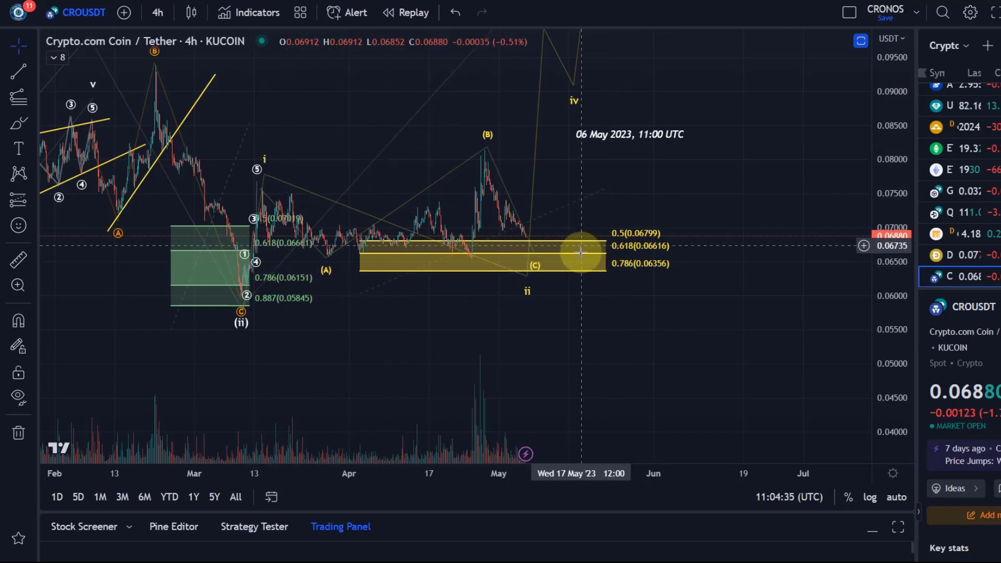
{"action": "left_click", "coordinate": [556, 257]}
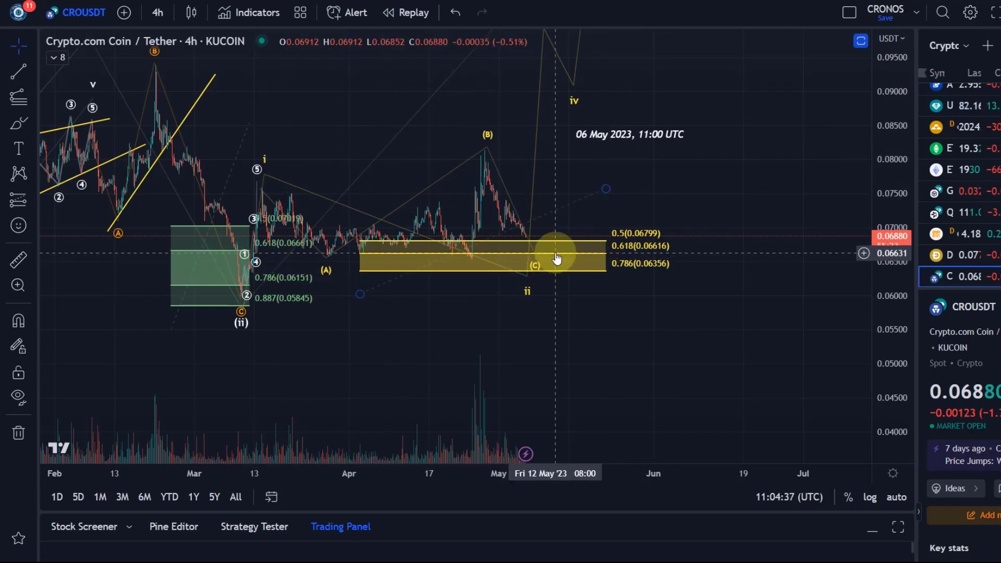